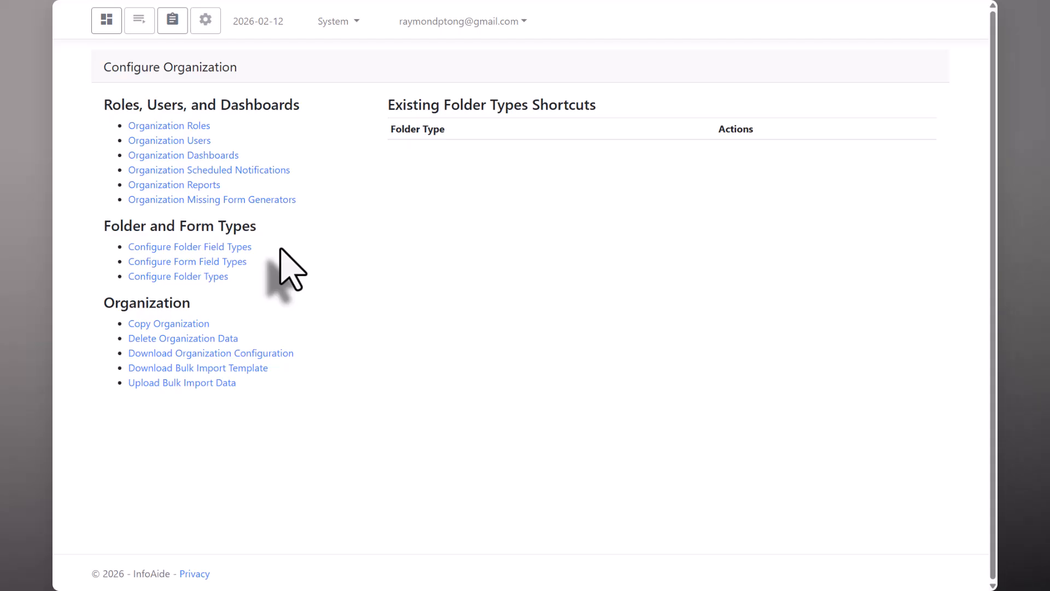
Open the organization's folder field type configuration and create the Friend folder type.
left_click(189, 246)
left_click(499, 186)
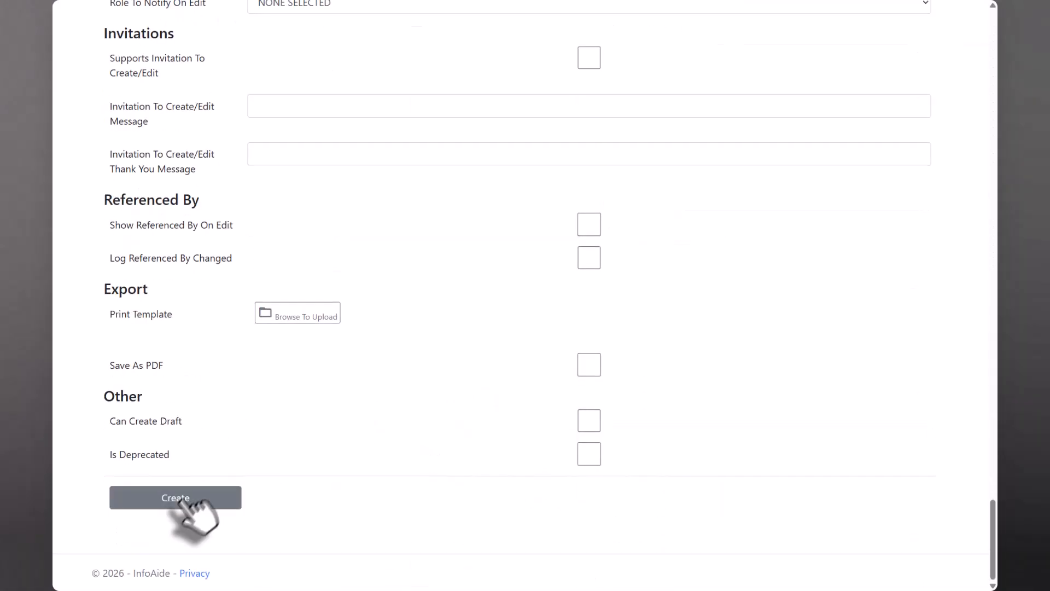
left_click(182, 500)
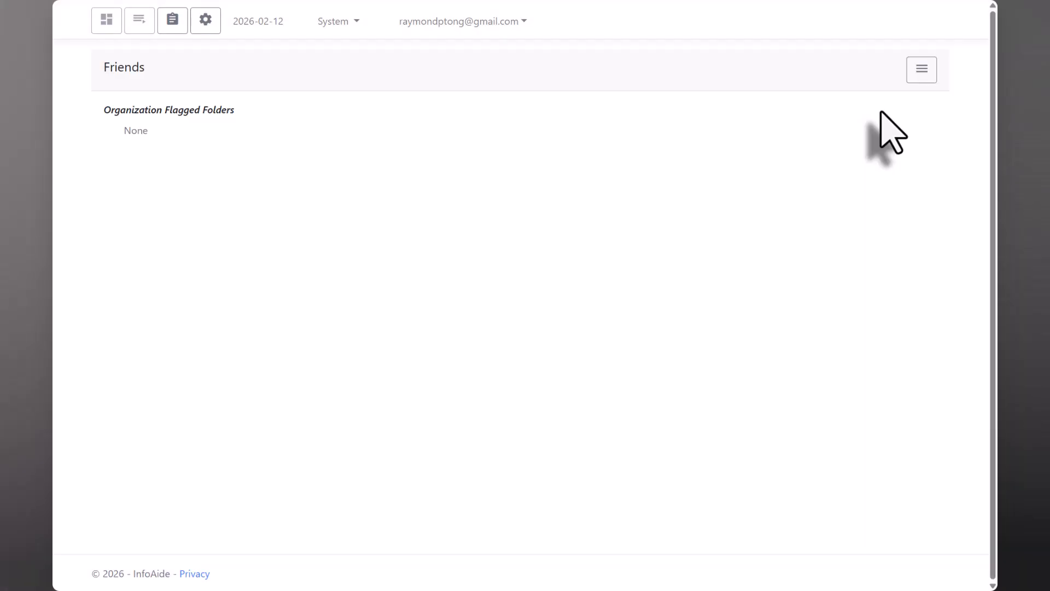
Start a new friend record from the Friends dashboard and try to create it with all fields empty.
left_click(922, 70)
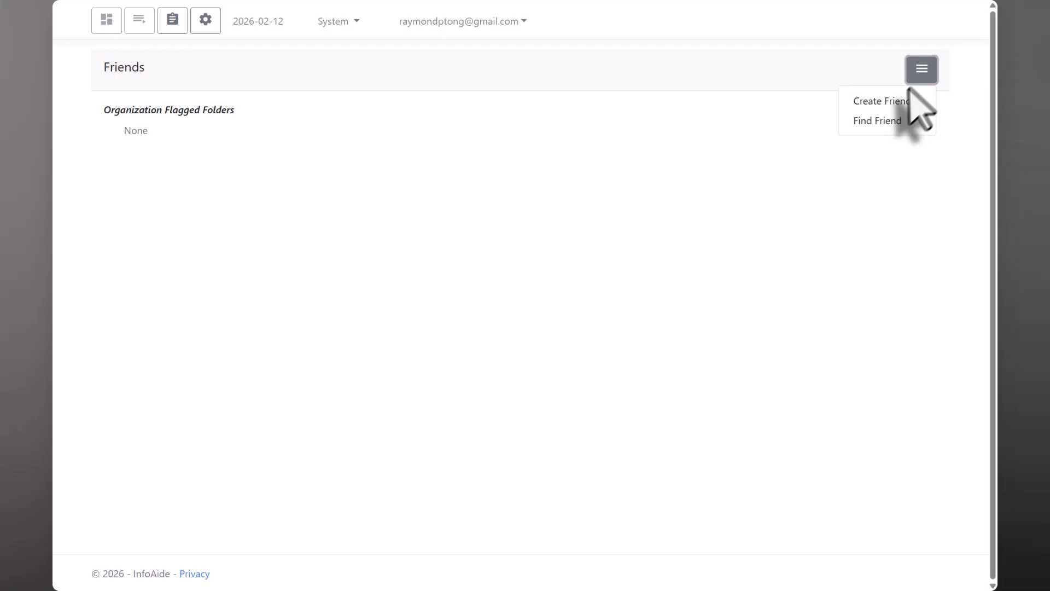
left_click(879, 104)
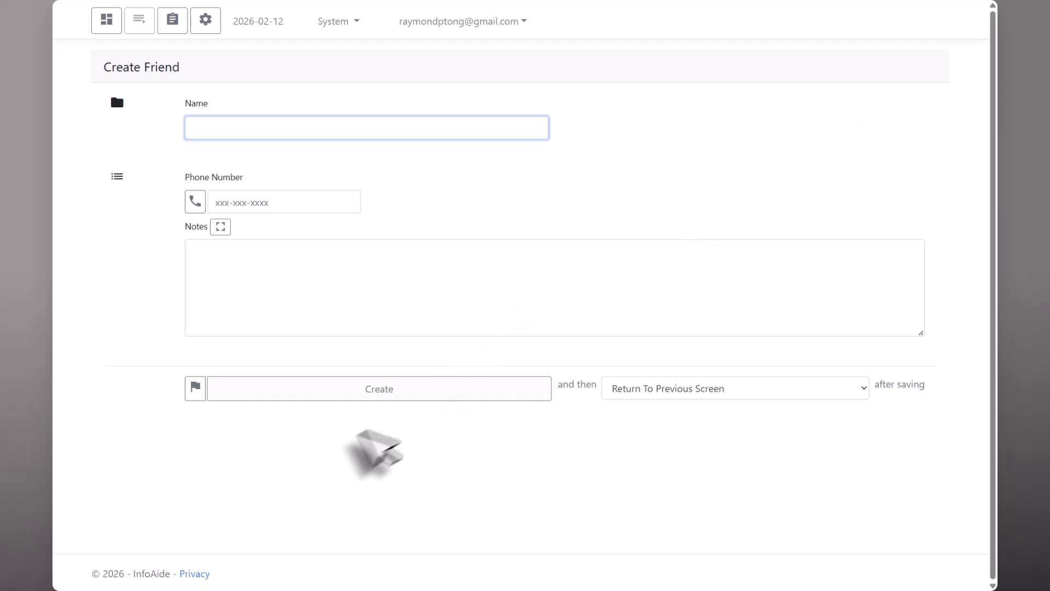
left_click(364, 390)
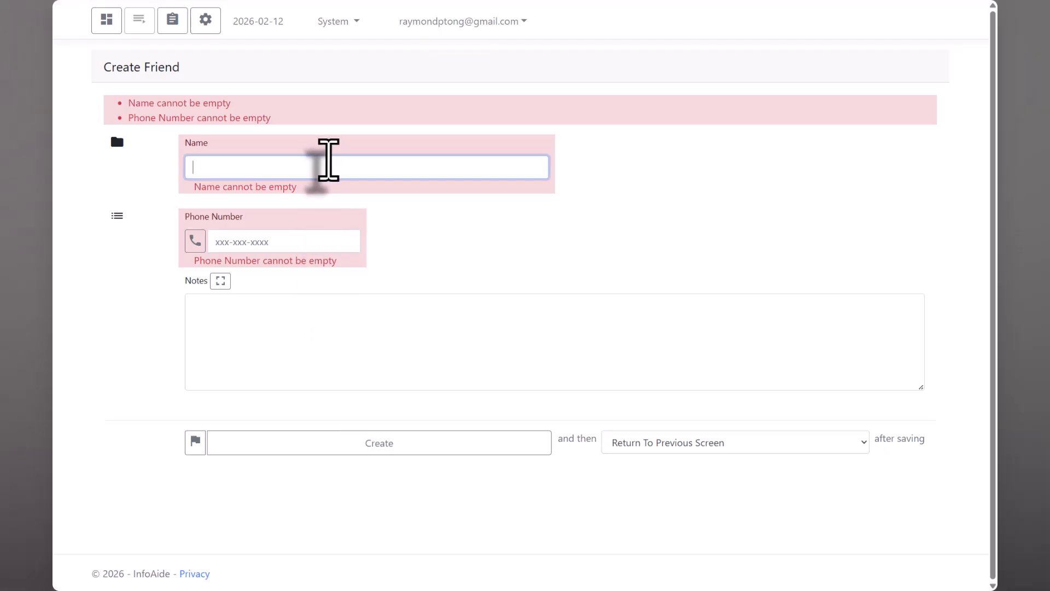
Fill in the friend's full name and phone number and create the record.
type("John Doe")
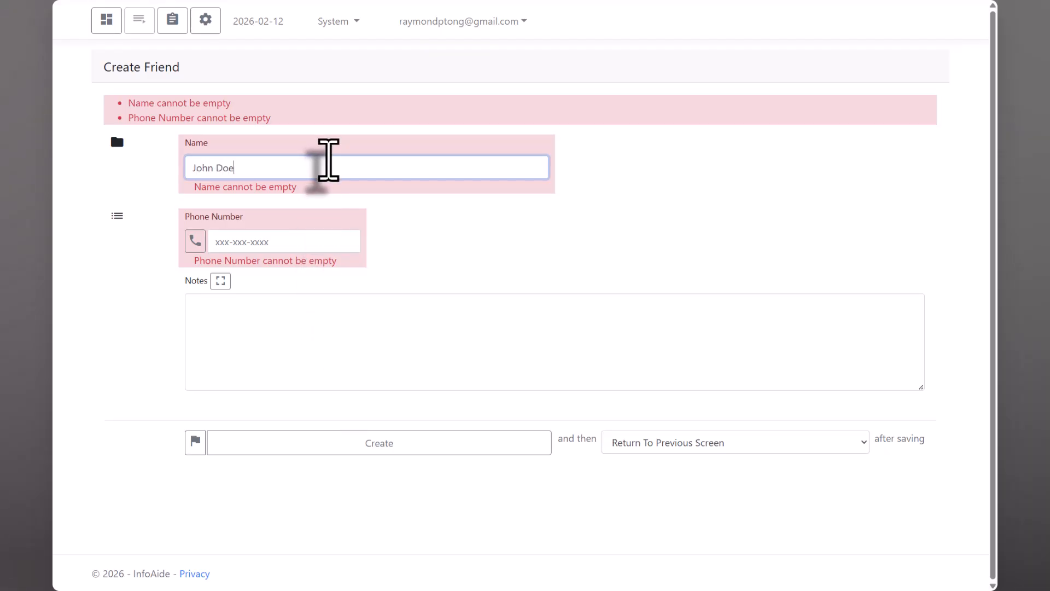
key("Tab")
key("Tab")
type("1234")
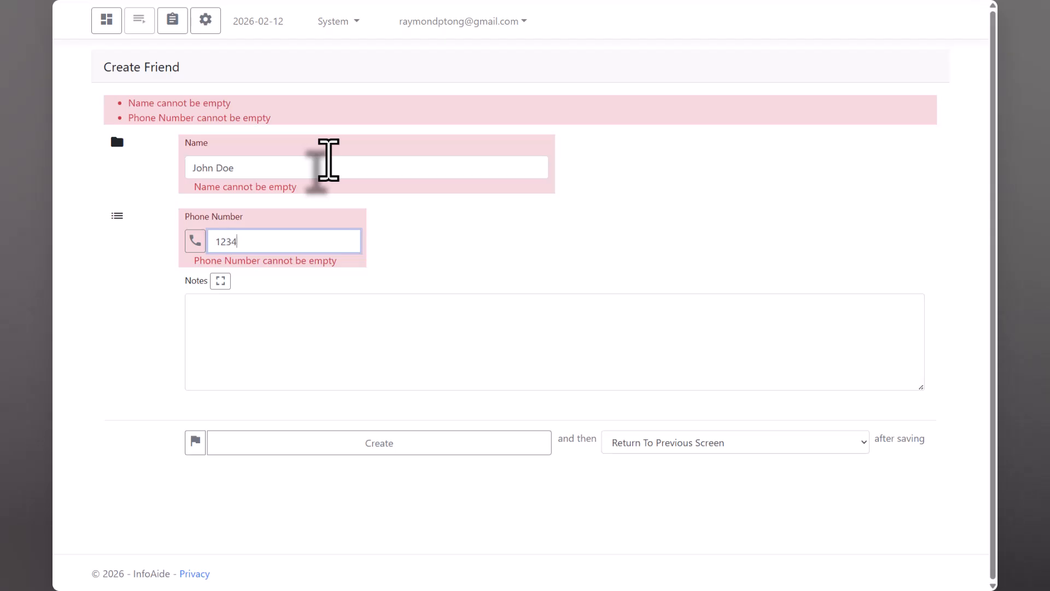
type("567890")
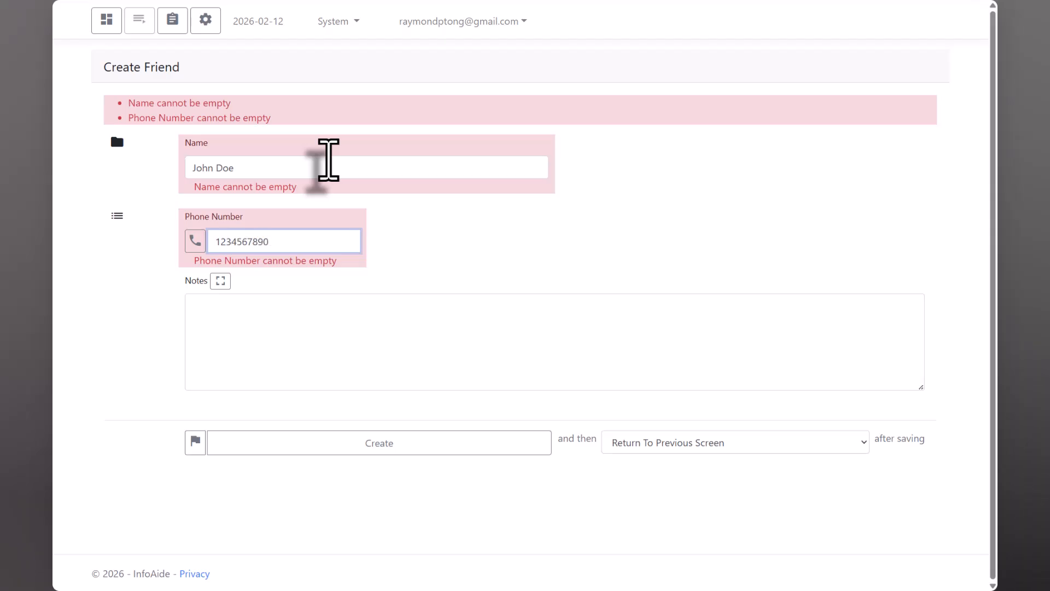
left_click(381, 444)
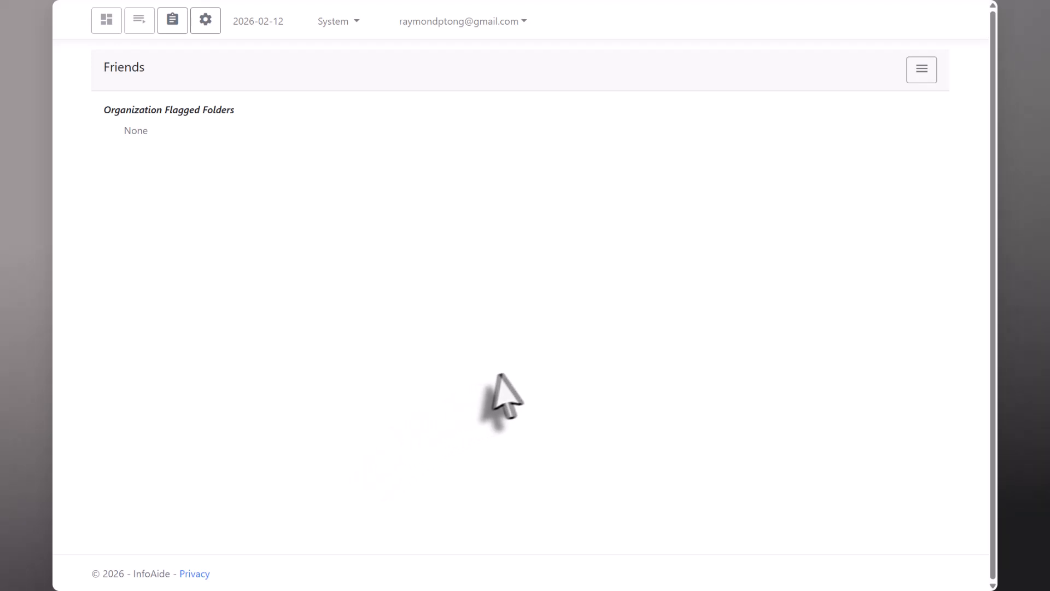
Find the new friend by searching for names that match the friend's first name.
left_click(921, 69)
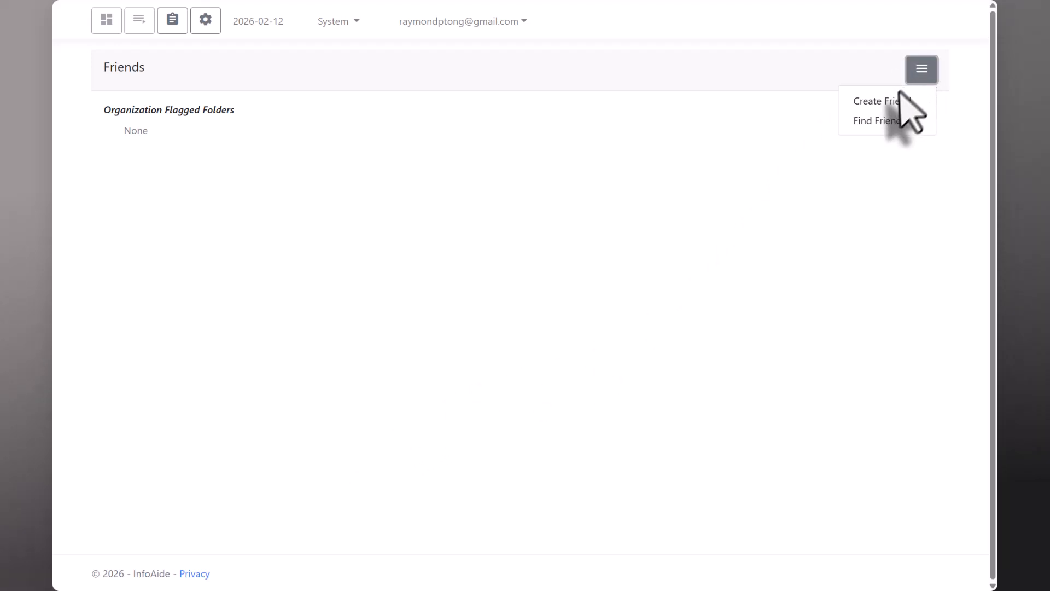
left_click(882, 120)
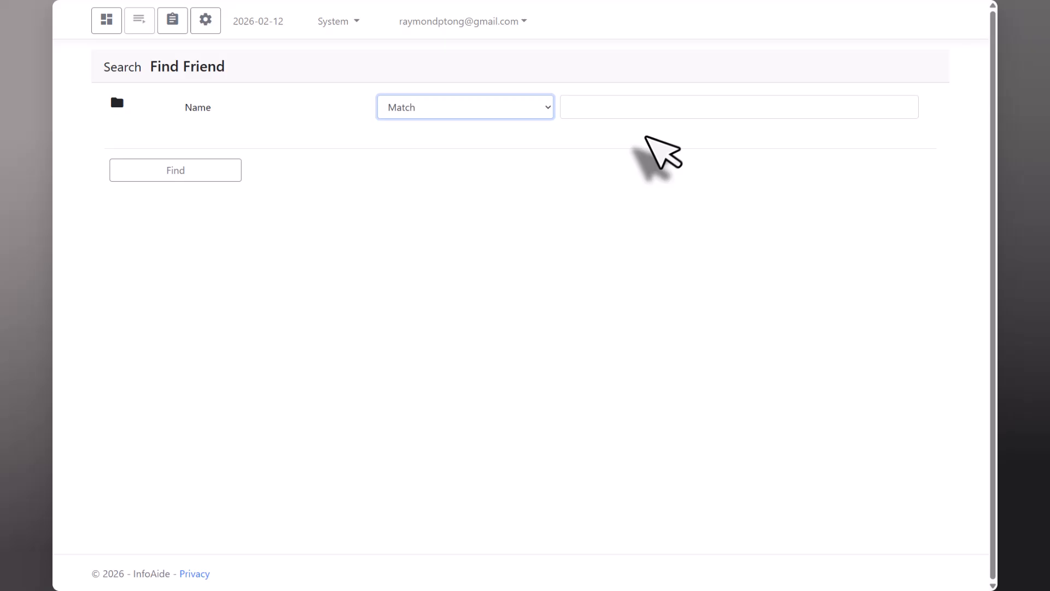
left_click(623, 113)
type("jop")
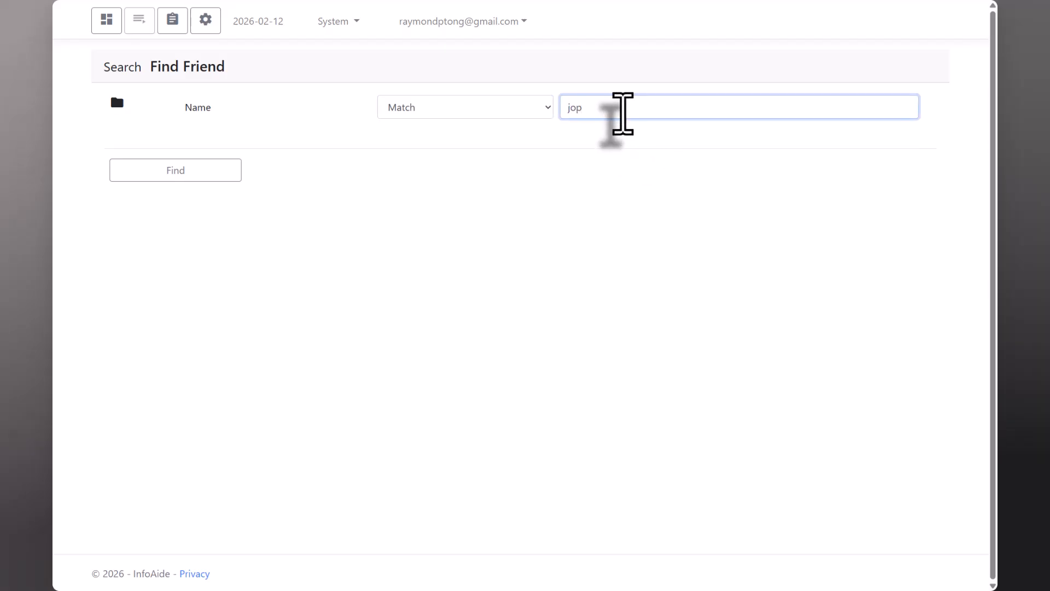
key("BackSpace")
type("hn")
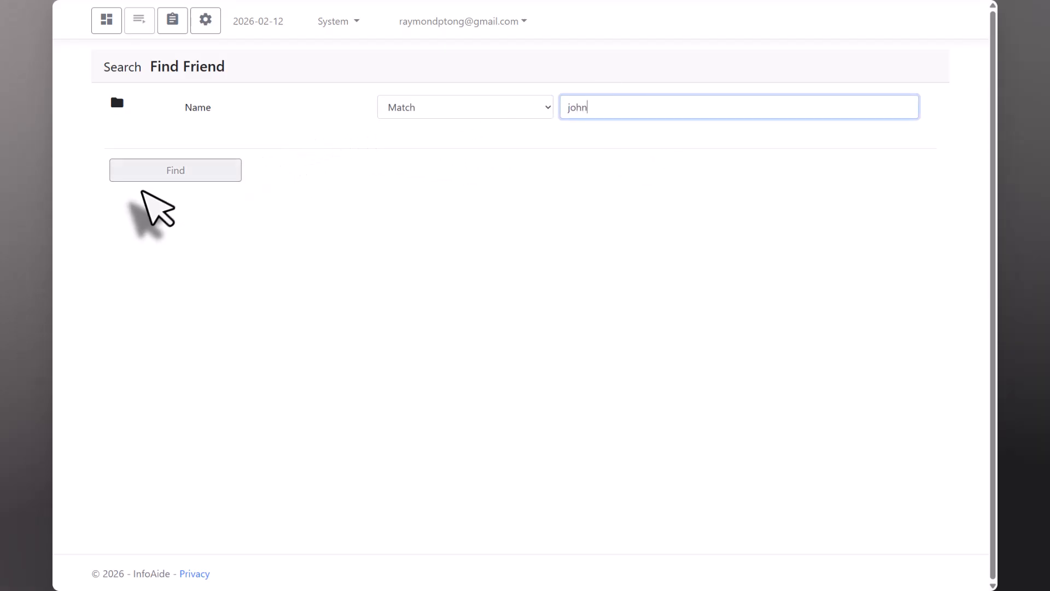
left_click(164, 176)
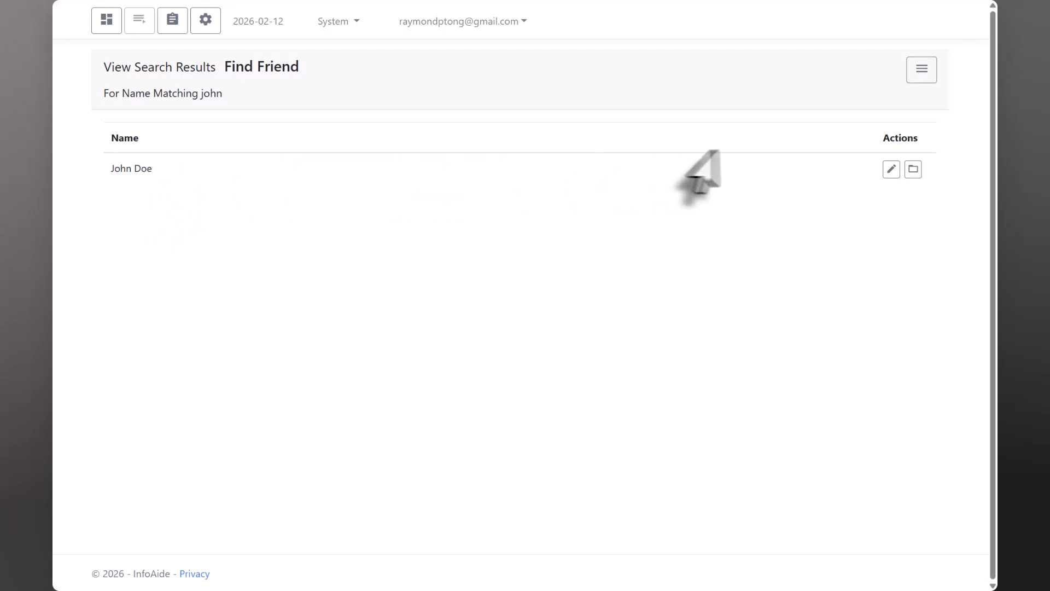
Edit the found friend's record, add the organization flag "Call him" and save it.
left_click(891, 169)
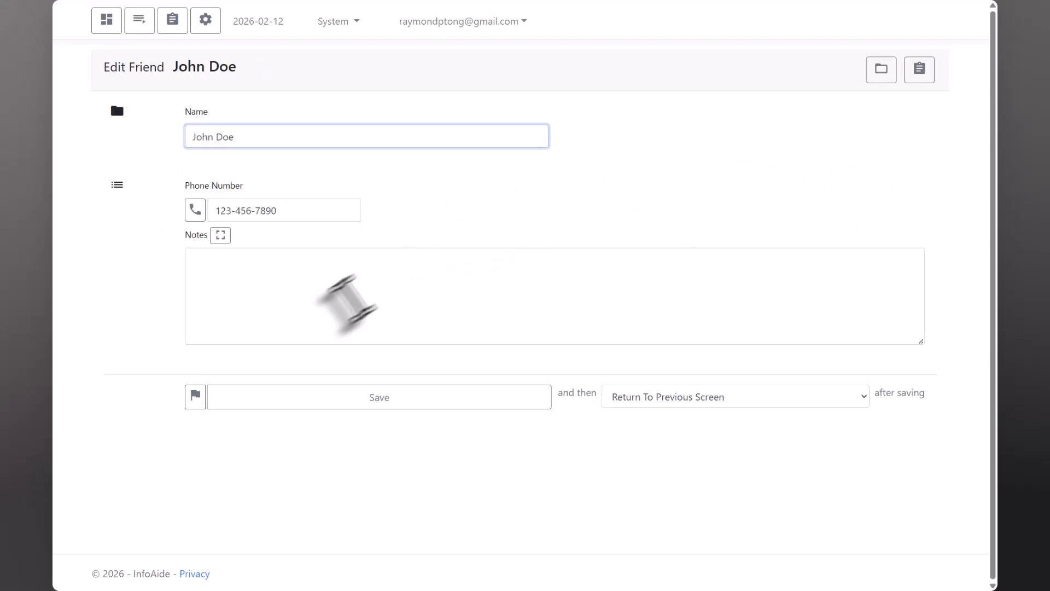
left_click(195, 396)
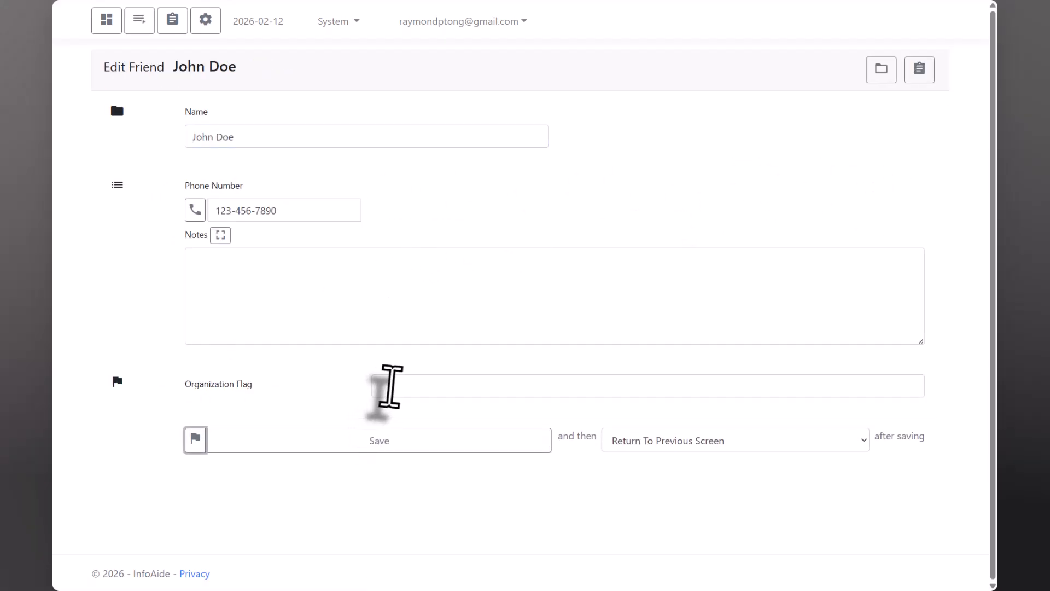
left_click(391, 386)
type("Cathi")
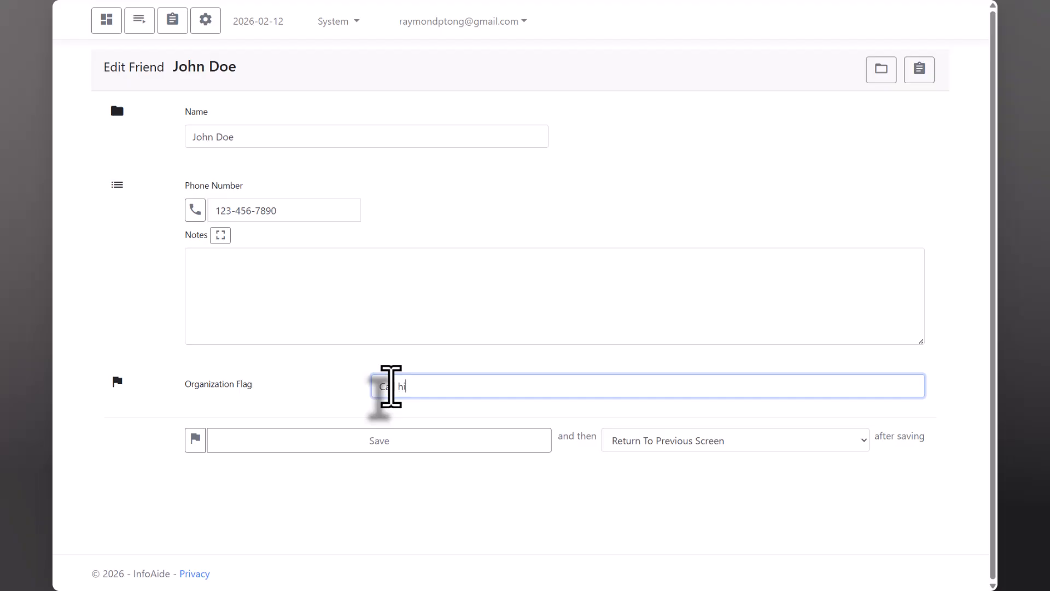
type("m")
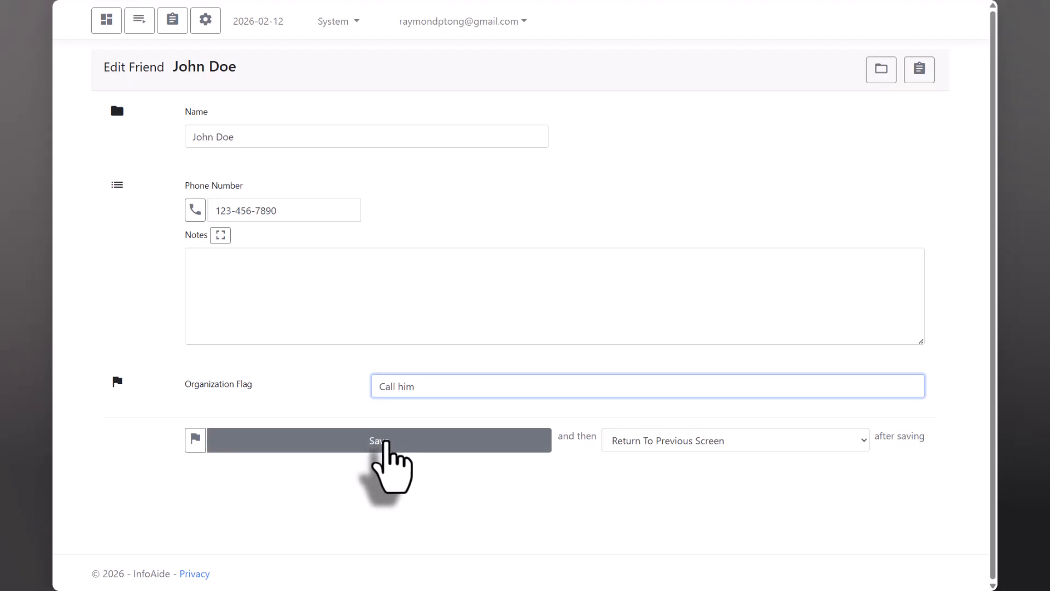
left_click(386, 441)
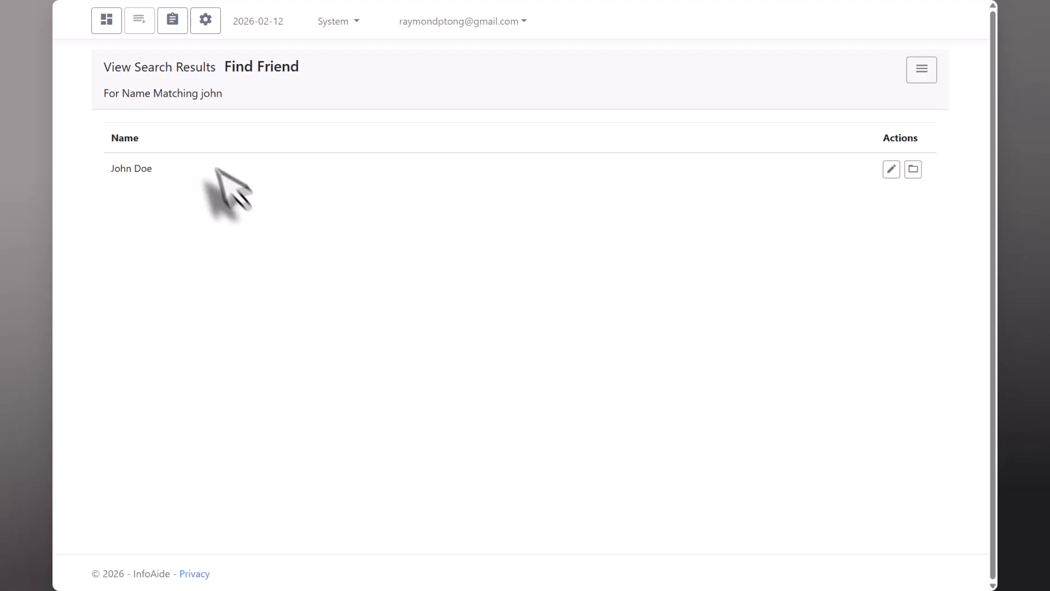
Return to the Friends dashboard and open the flagged friend's record for editing.
left_click(110, 22)
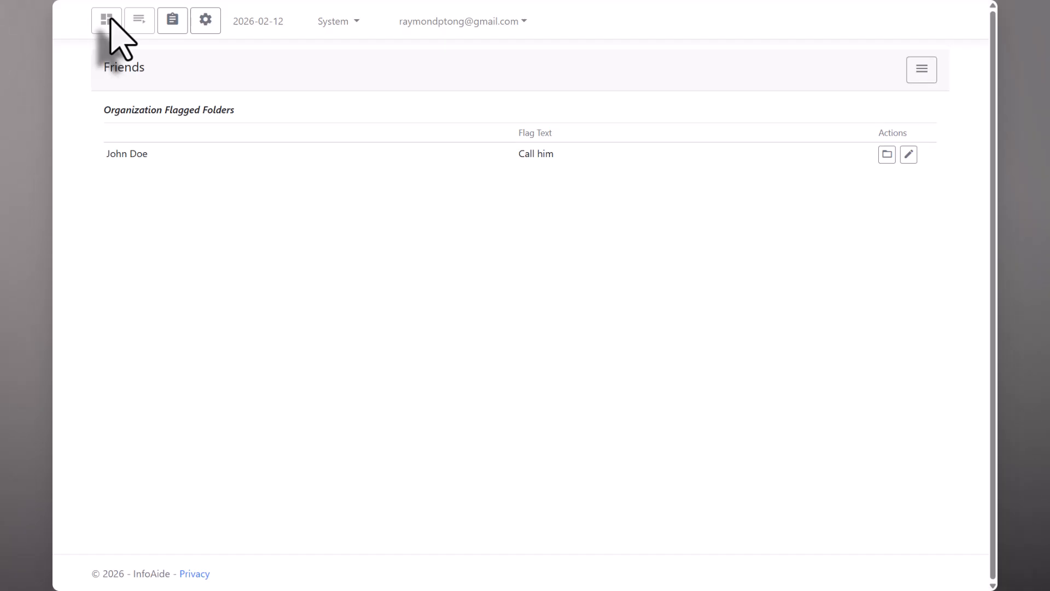
left_click(910, 155)
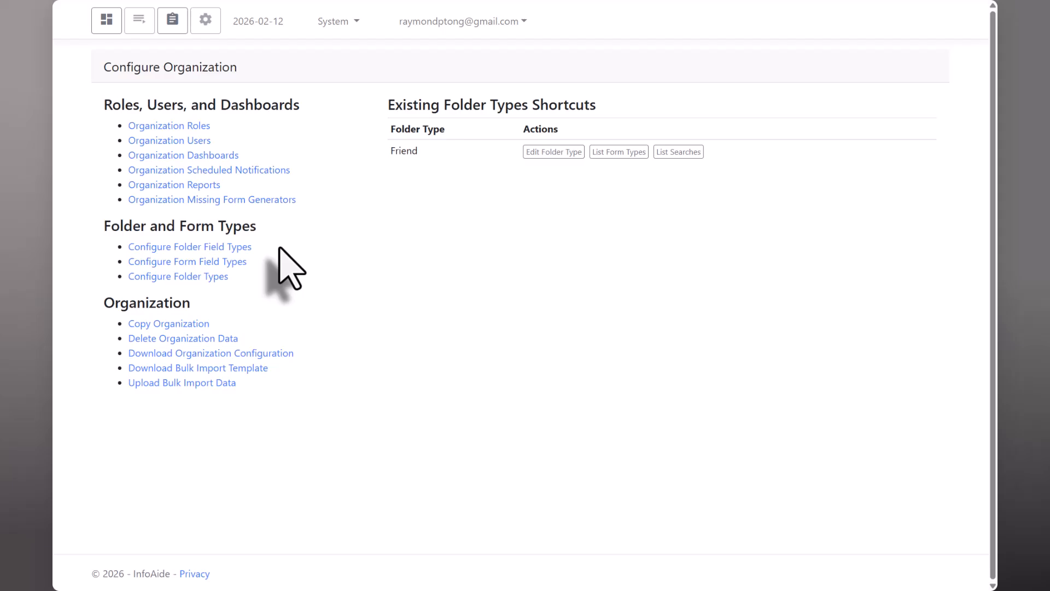
Edit and save the Friend folder type, and save the dashboard item configuration.
left_click(189, 247)
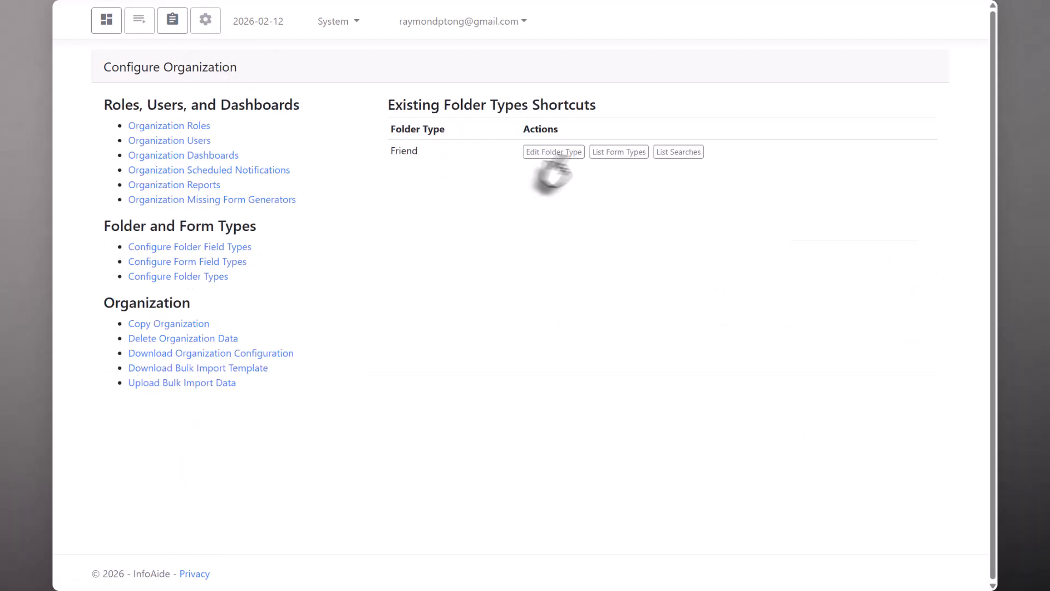
left_click(551, 150)
scroll(492, 351, "down", 20)
left_click(191, 495)
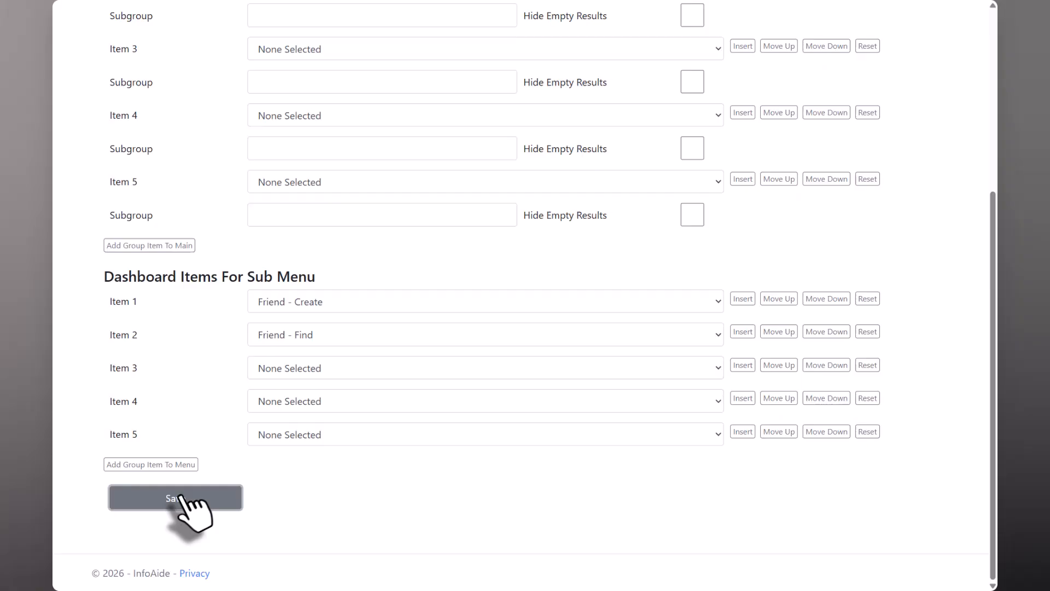
left_click(178, 496)
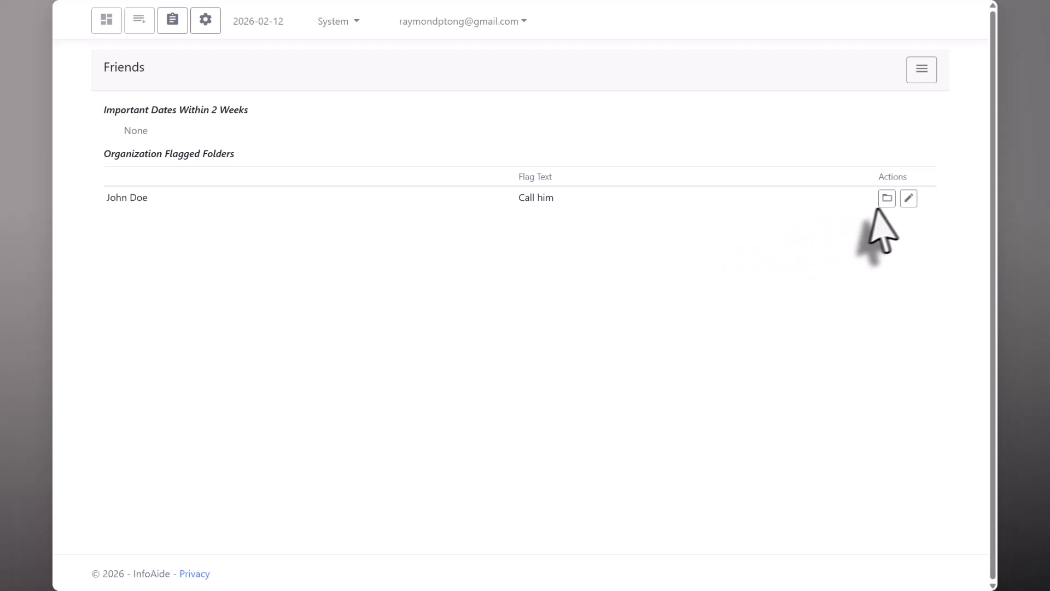
Open the flagged friend's folder from the dashboard and start a new Important Date form in it.
left_click(909, 198)
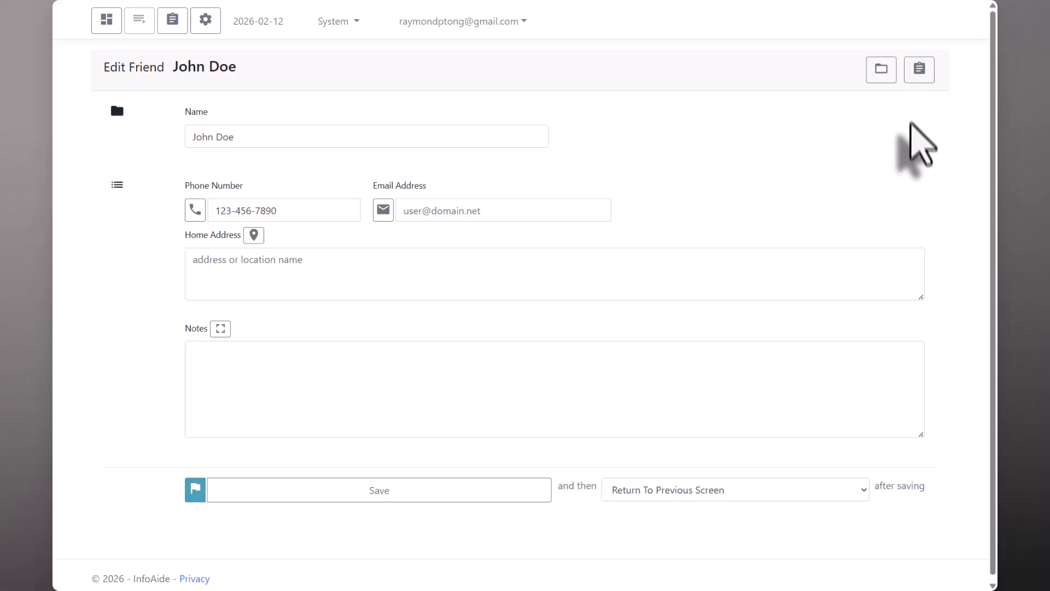
left_click(881, 70)
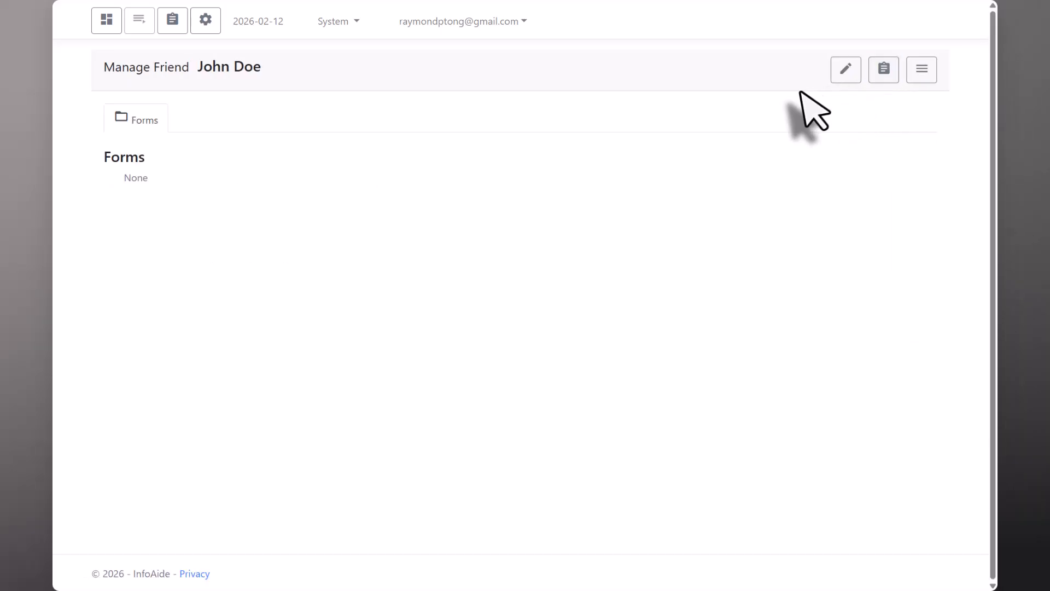
left_click(920, 74)
left_click(877, 102)
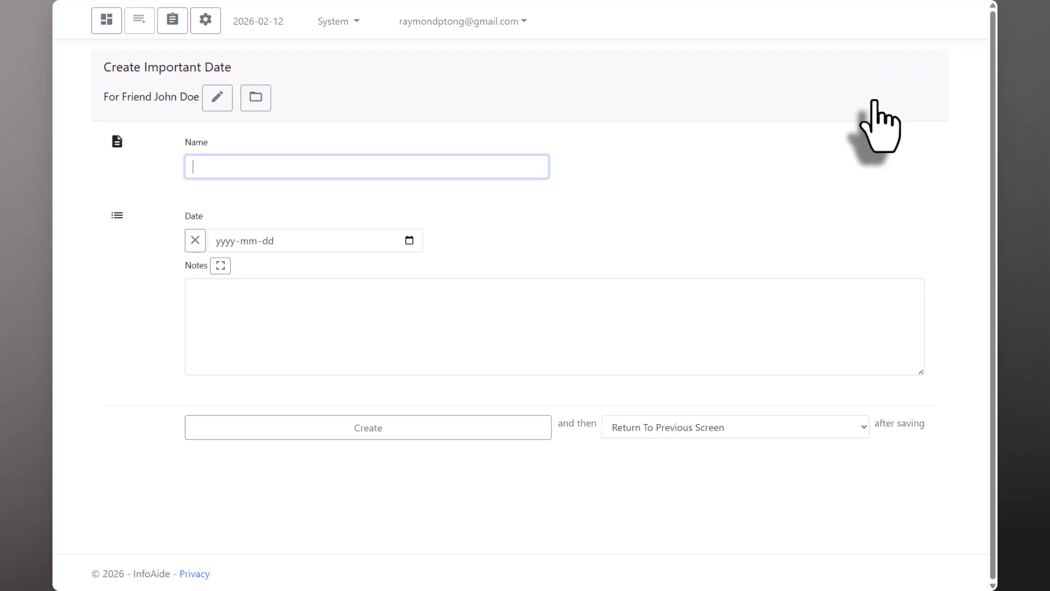
Name the form "Important Date", set its date to 2026-02-12, create it and return to the Friends dashboard.
type("Important Date")
key("Tab")
key("Tab")
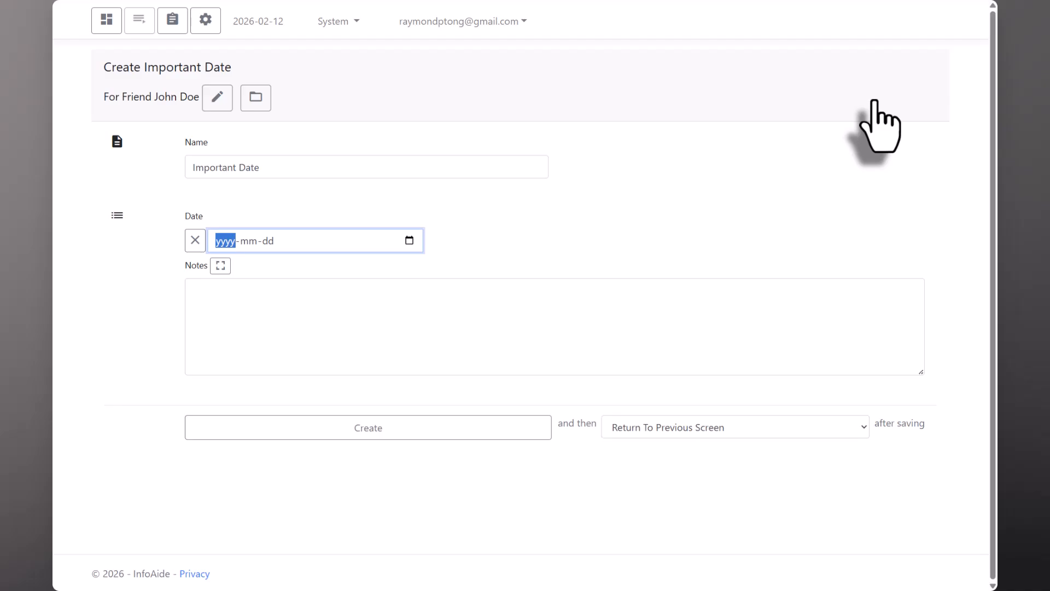
type("202602-")
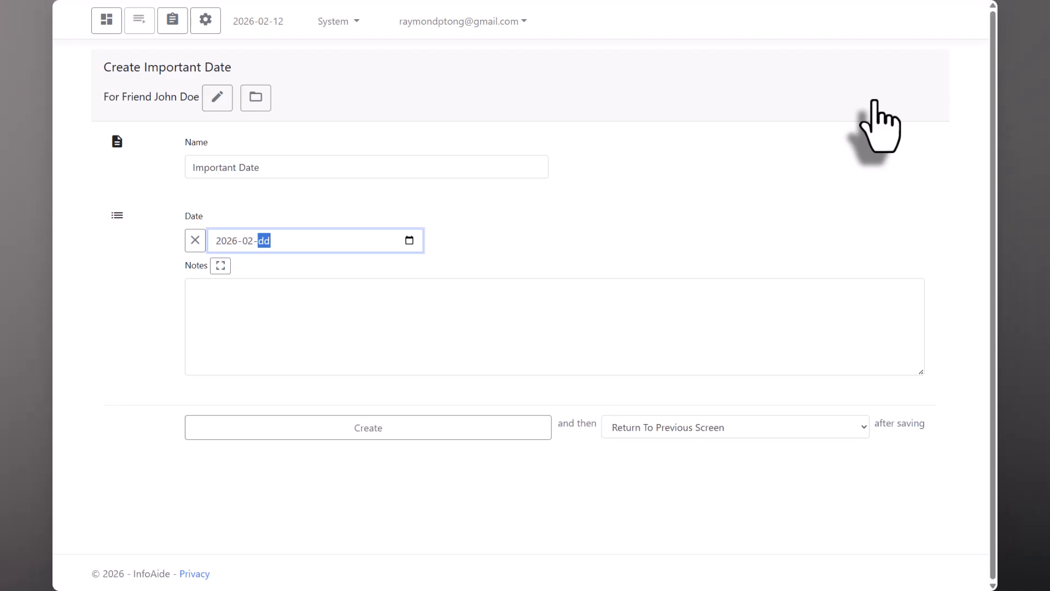
key("Tab")
key("shift+Tab")
type("12")
left_click(379, 427)
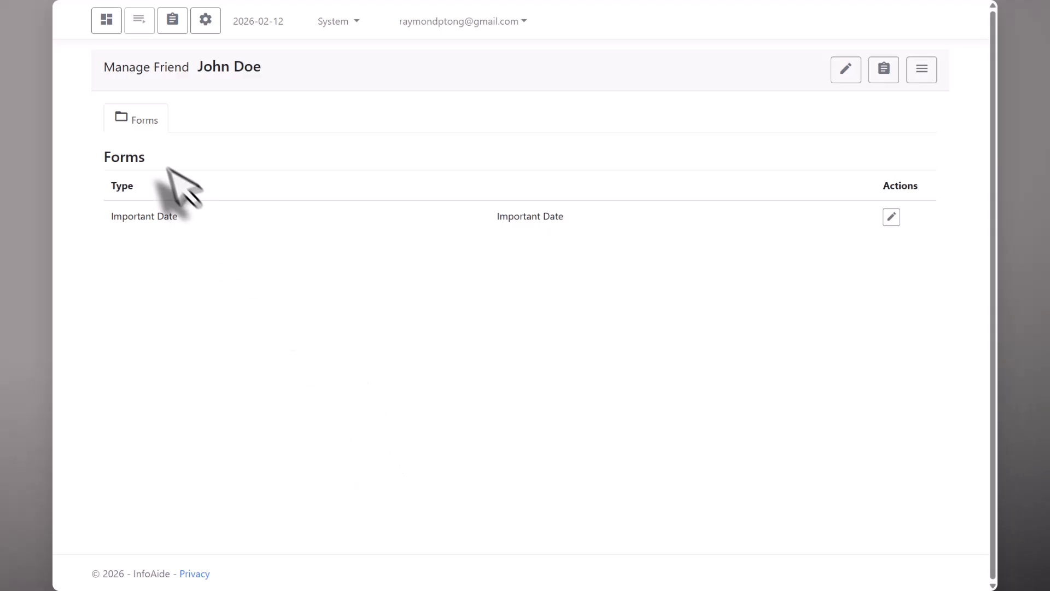
left_click(108, 23)
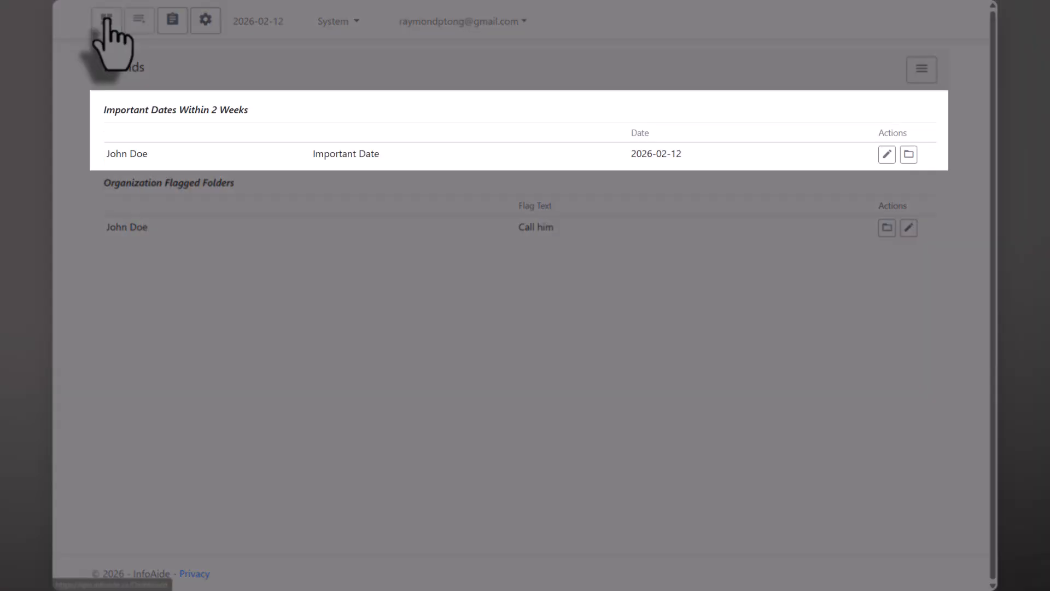